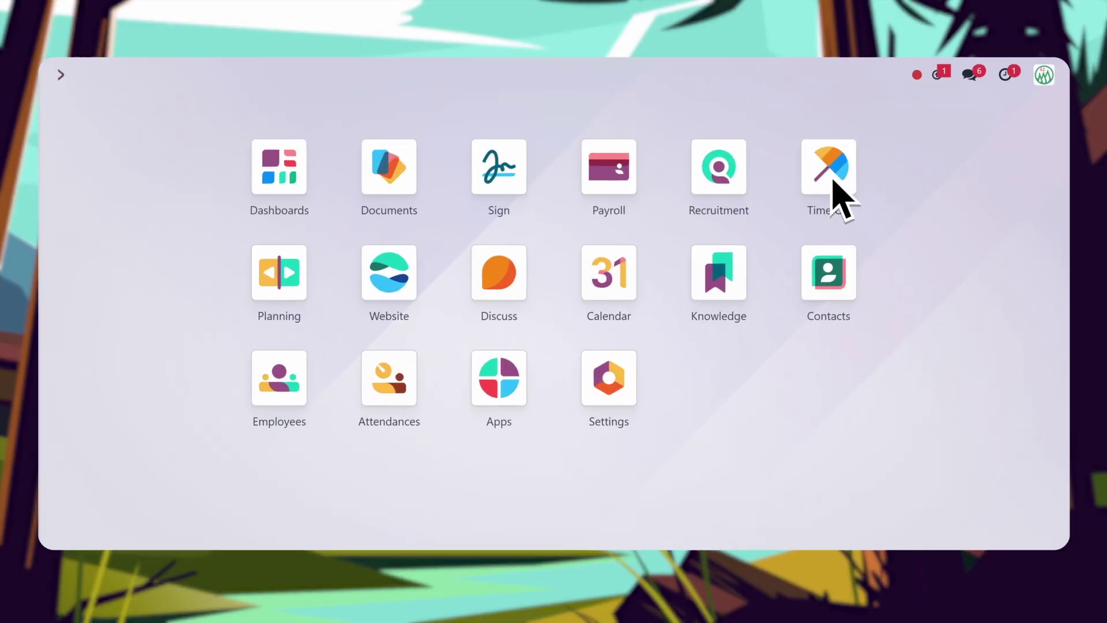
Step: Launch the Time Off app to see the 2024 dashboard with 15 paid and 7 sick days
click(829, 182)
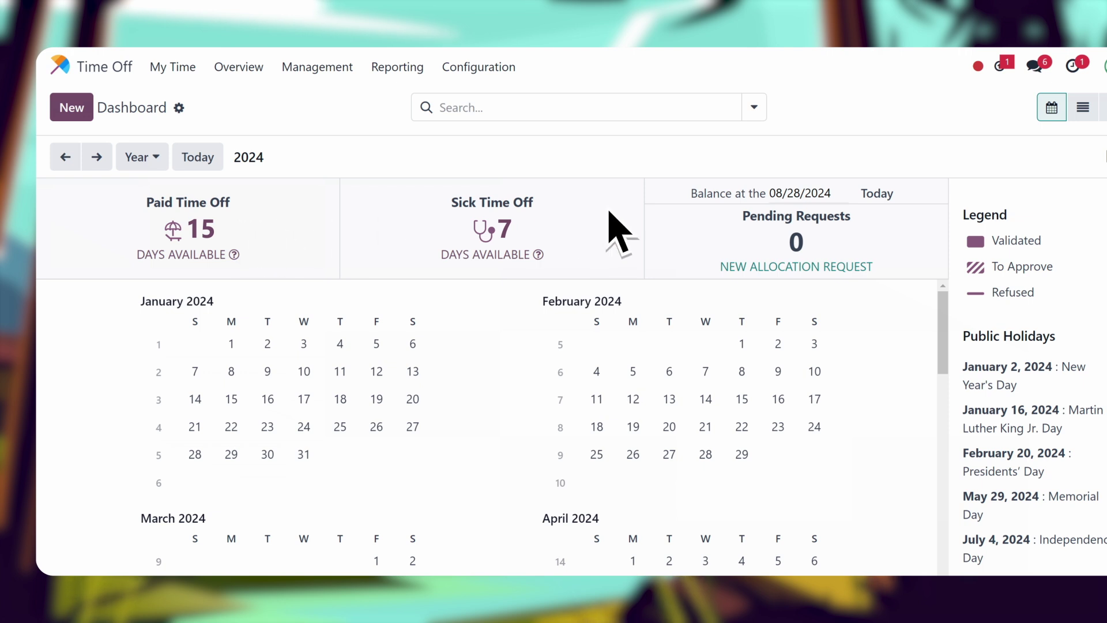
Step: Set the balance date to November 20, 2024, showing 23 paid and 11.23 sick days
click(804, 195)
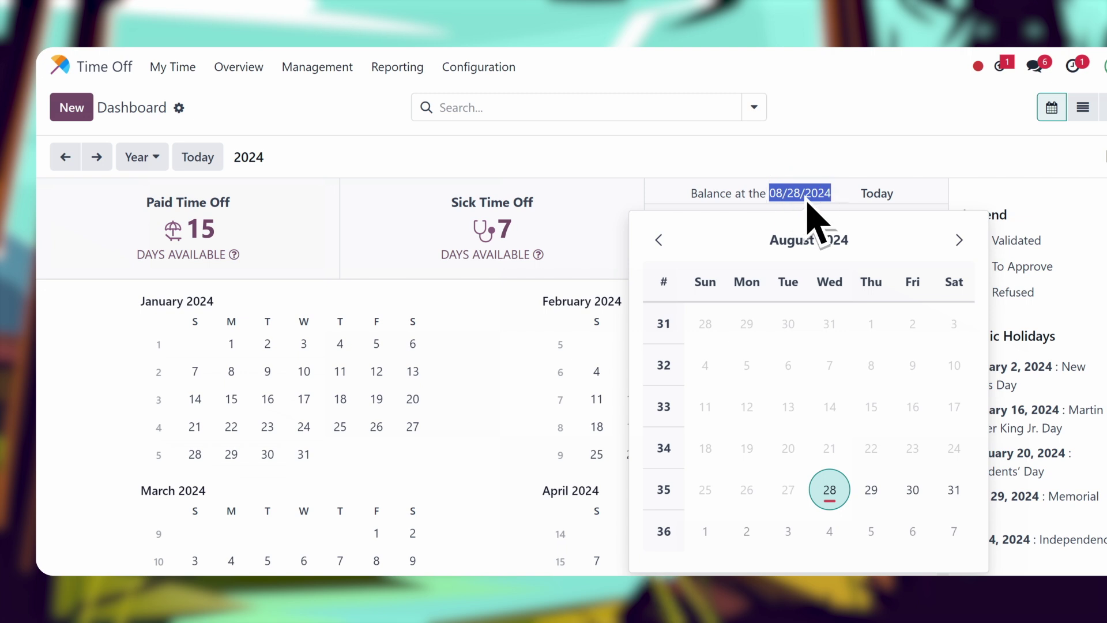
click(825, 241)
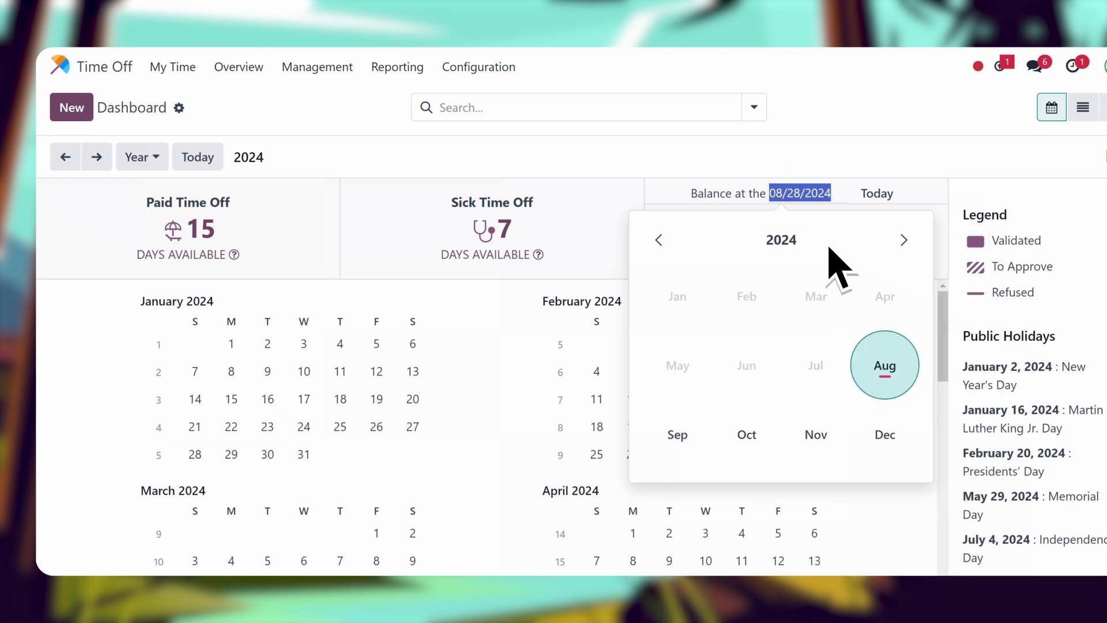
click(826, 458)
click(830, 450)
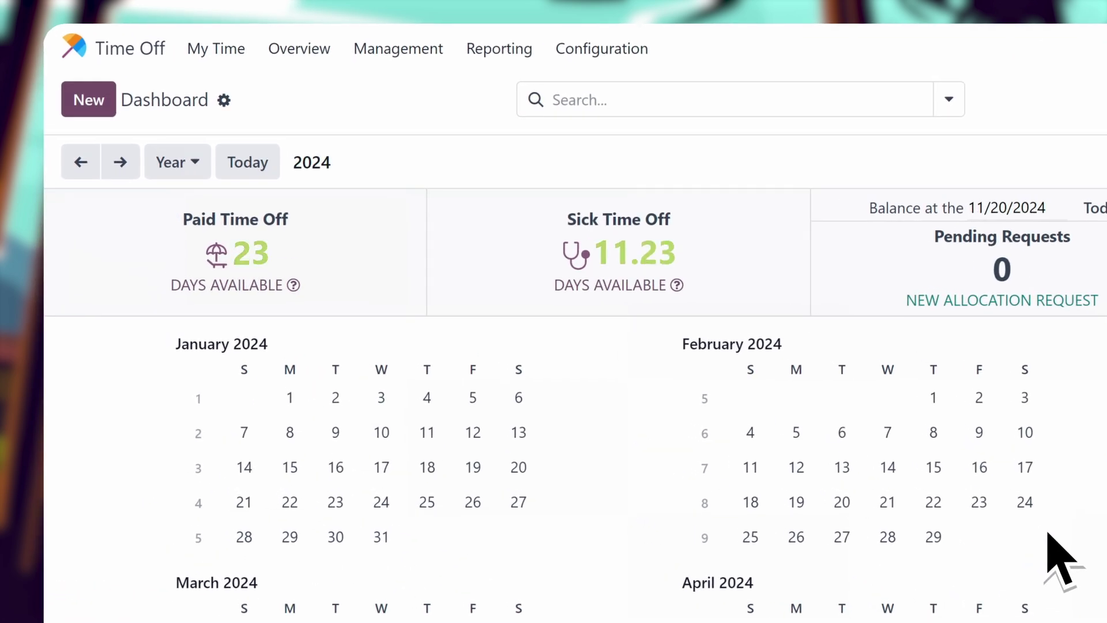
click(599, 49)
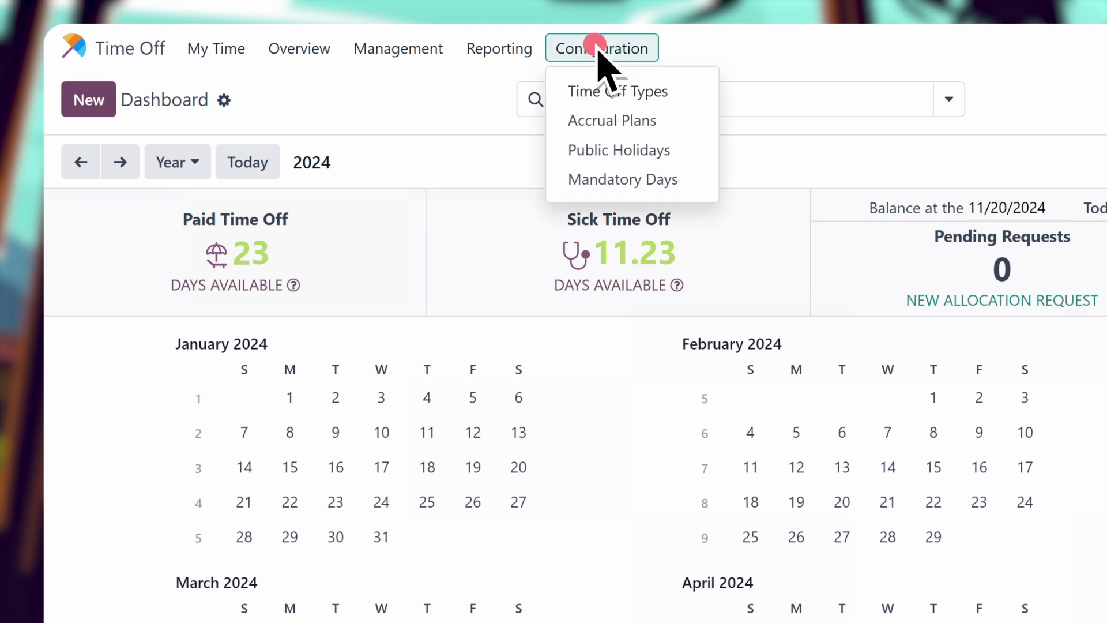
Step: Open Configuration > Time Off Types and begin a new time off type
click(670, 90)
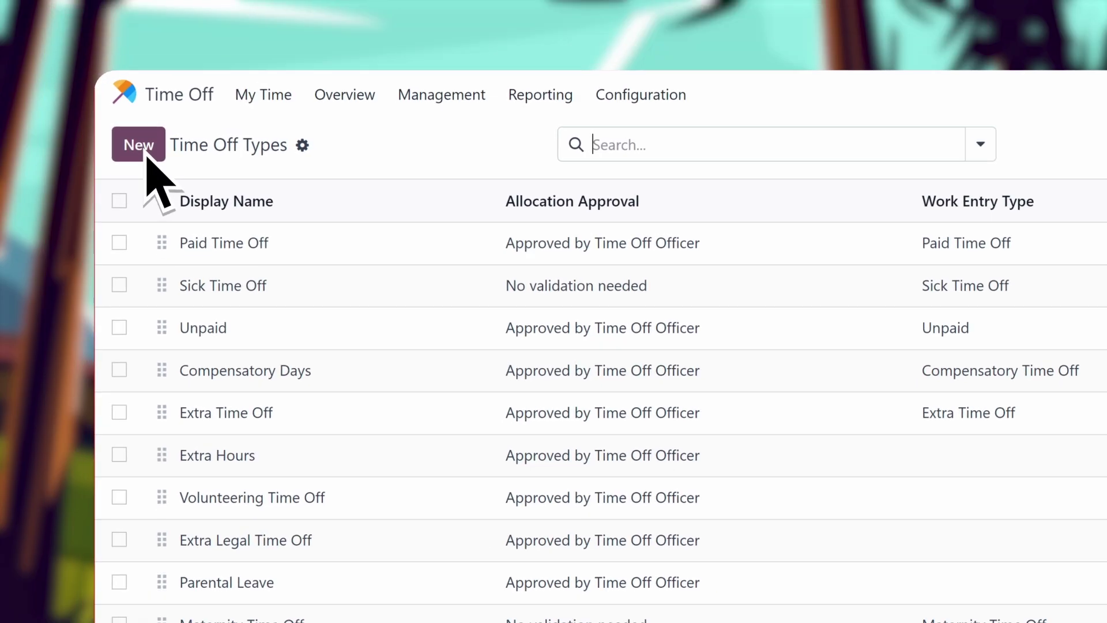
click(78, 60)
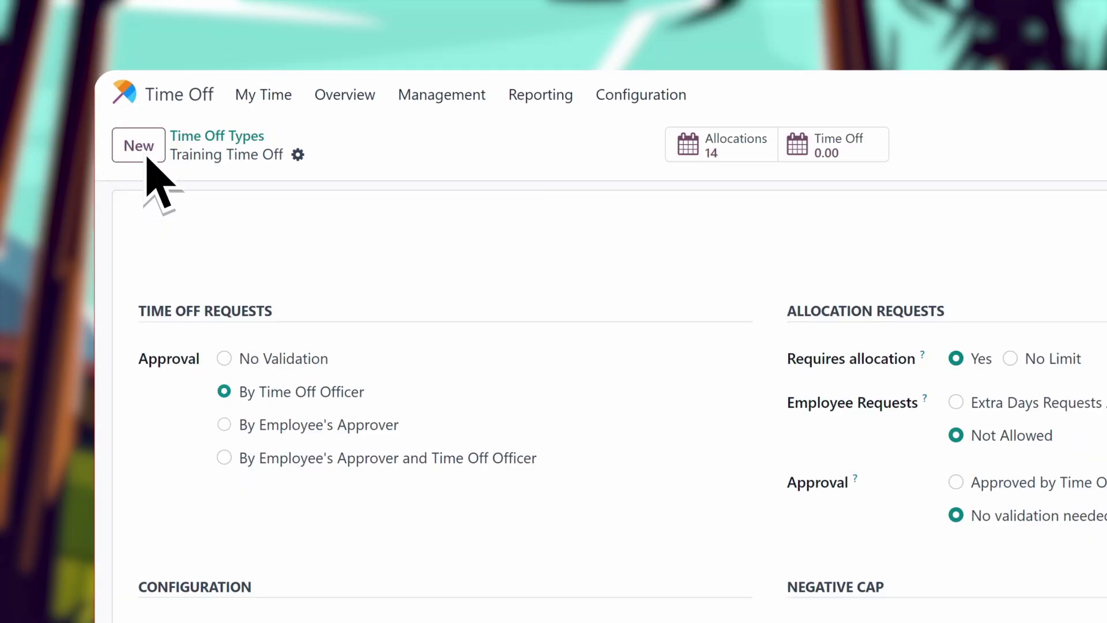
Step: Name the new type 'Training Time Off' with approval By Employee's Approver
click(229, 234)
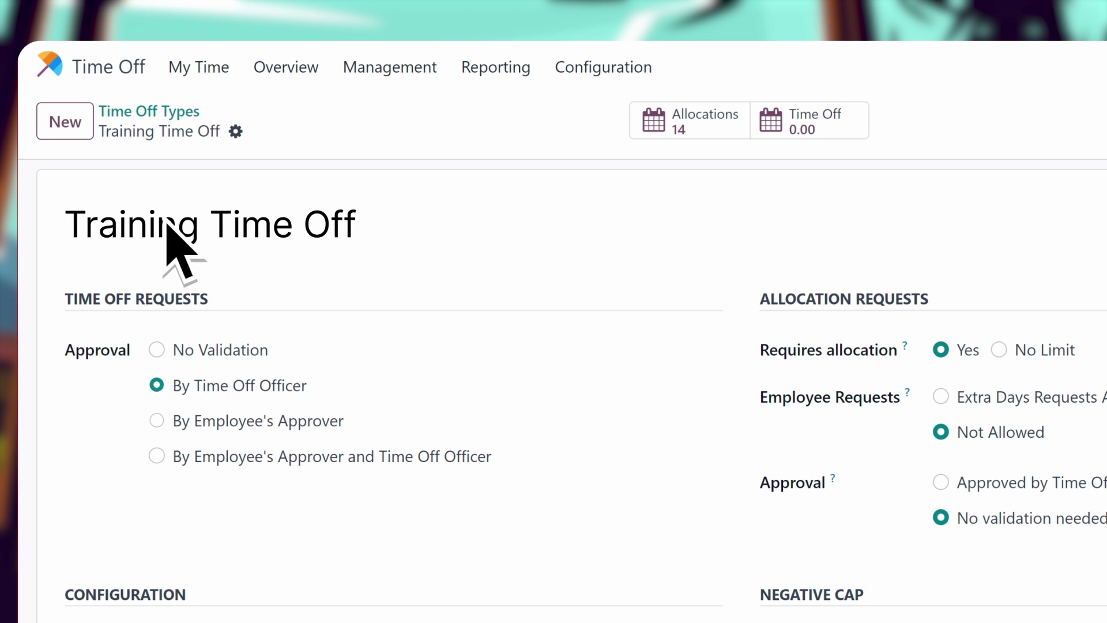
click(157, 421)
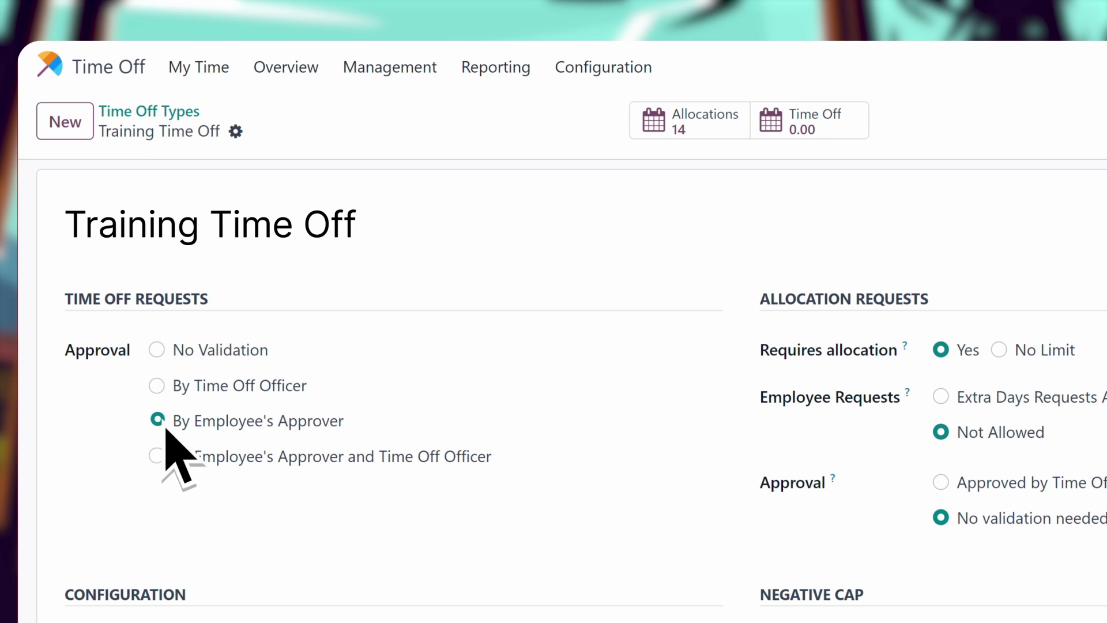
scroll(167, 430, down, 5)
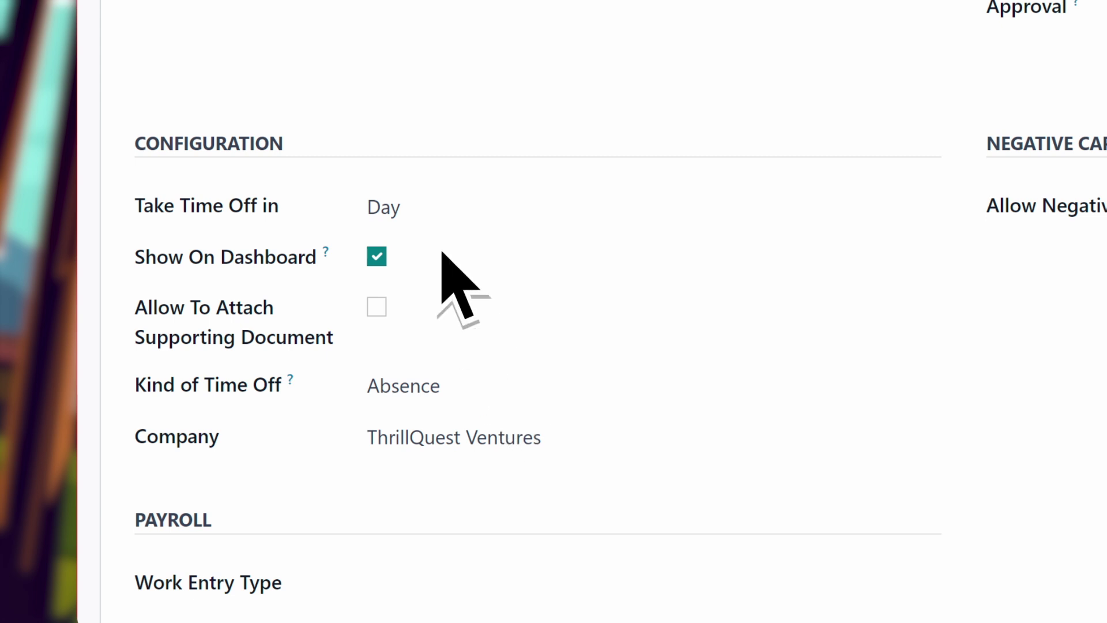
Step: Keep Training Time Off in days, colour it purple, and use the outline graduation-cap cover
click(423, 212)
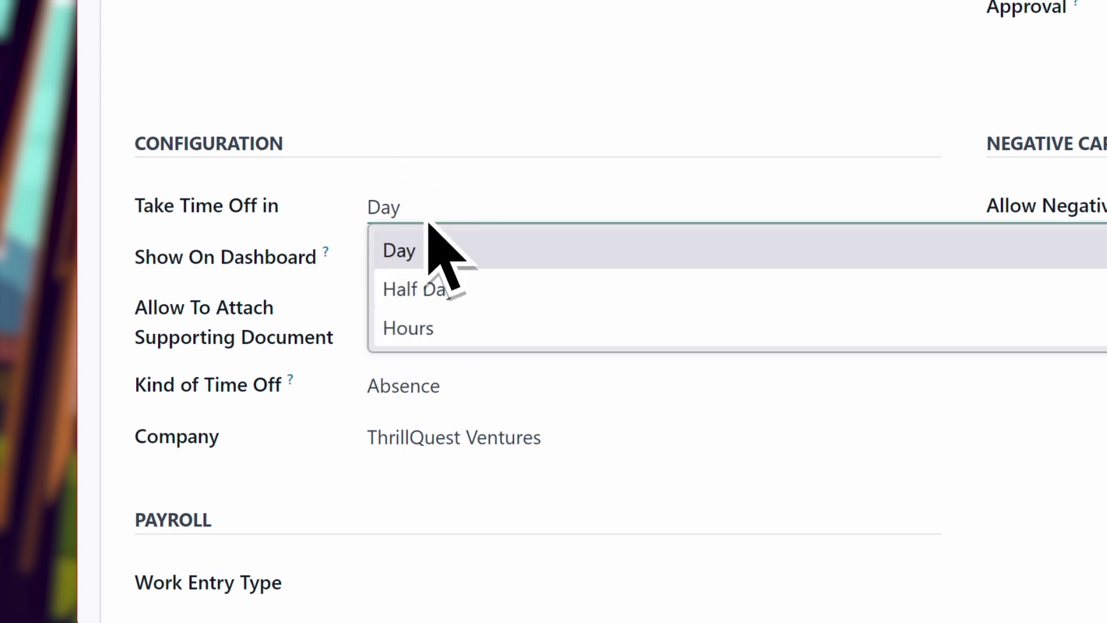
click(424, 351)
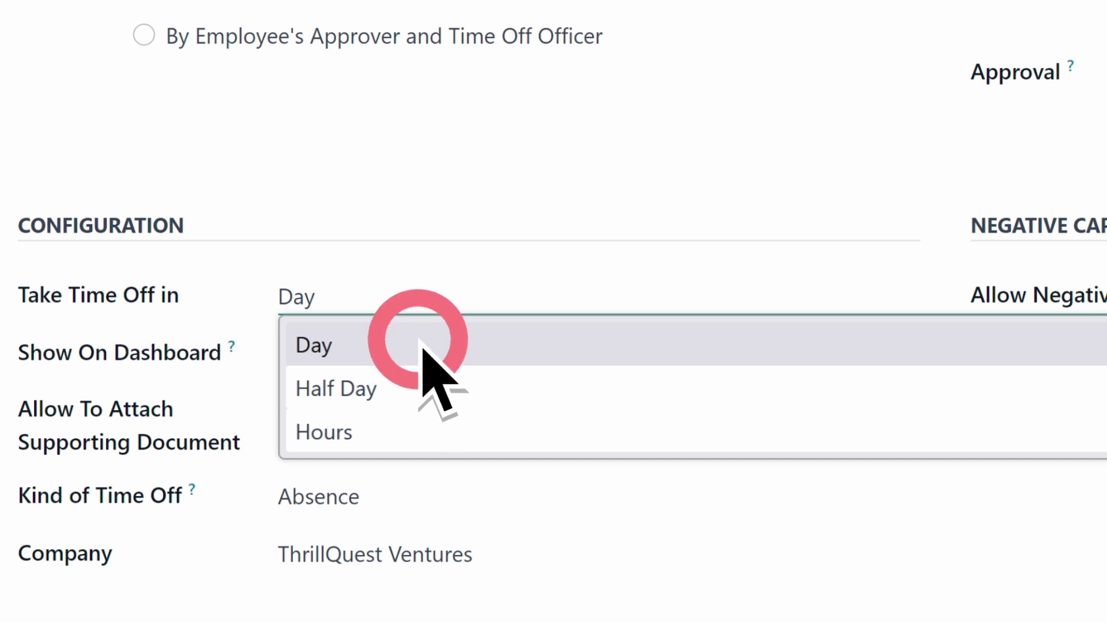
scroll(425, 369, down, 7)
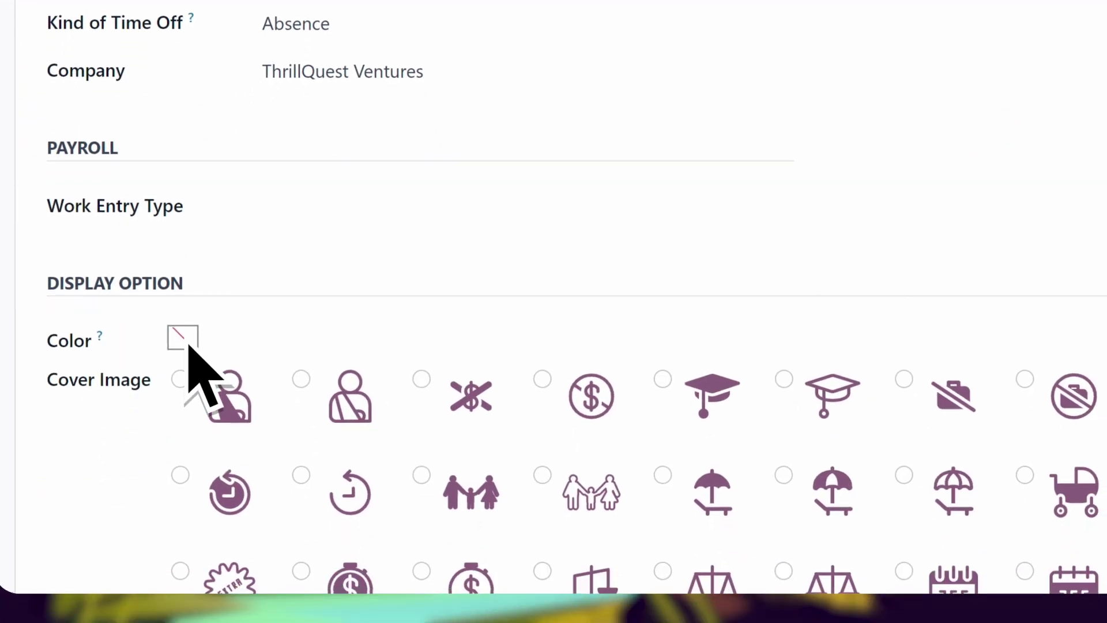
click(186, 343)
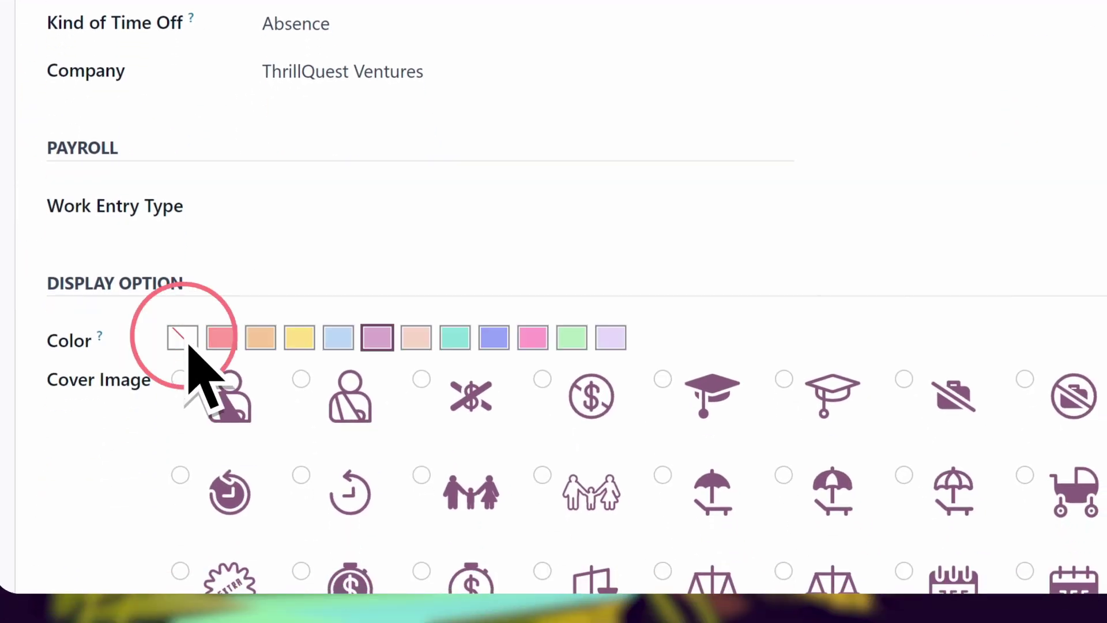
click(378, 341)
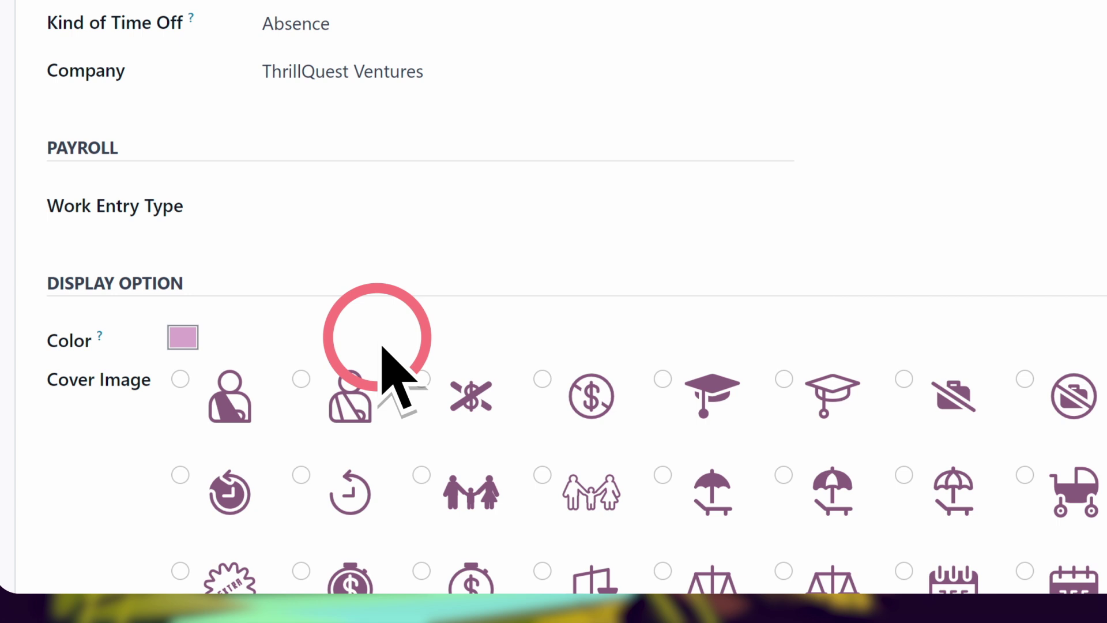
click(786, 386)
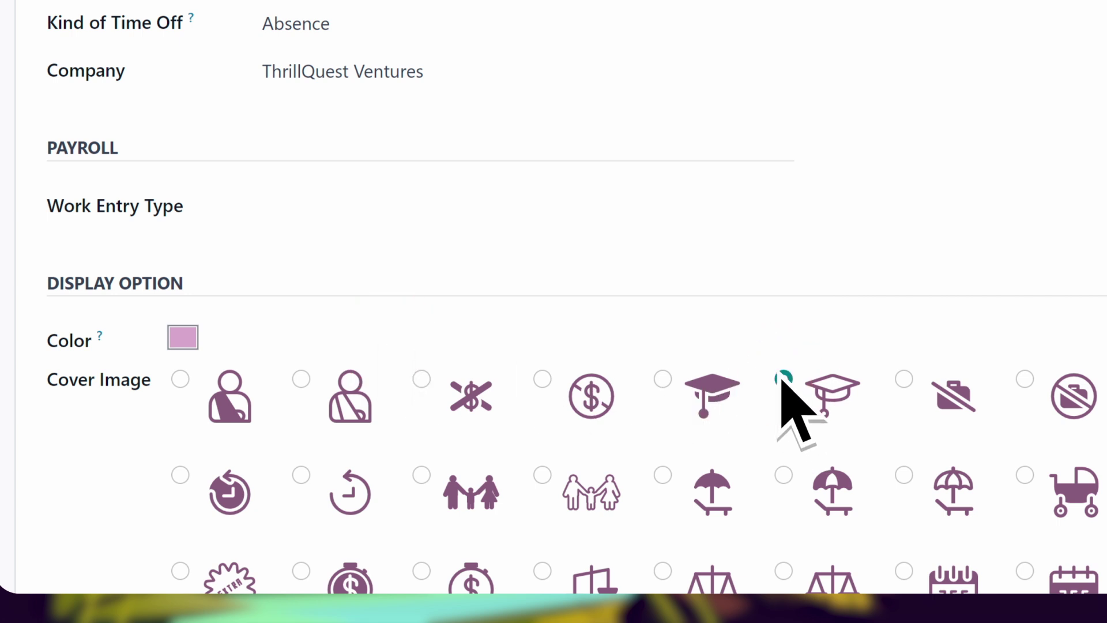
click(614, 79)
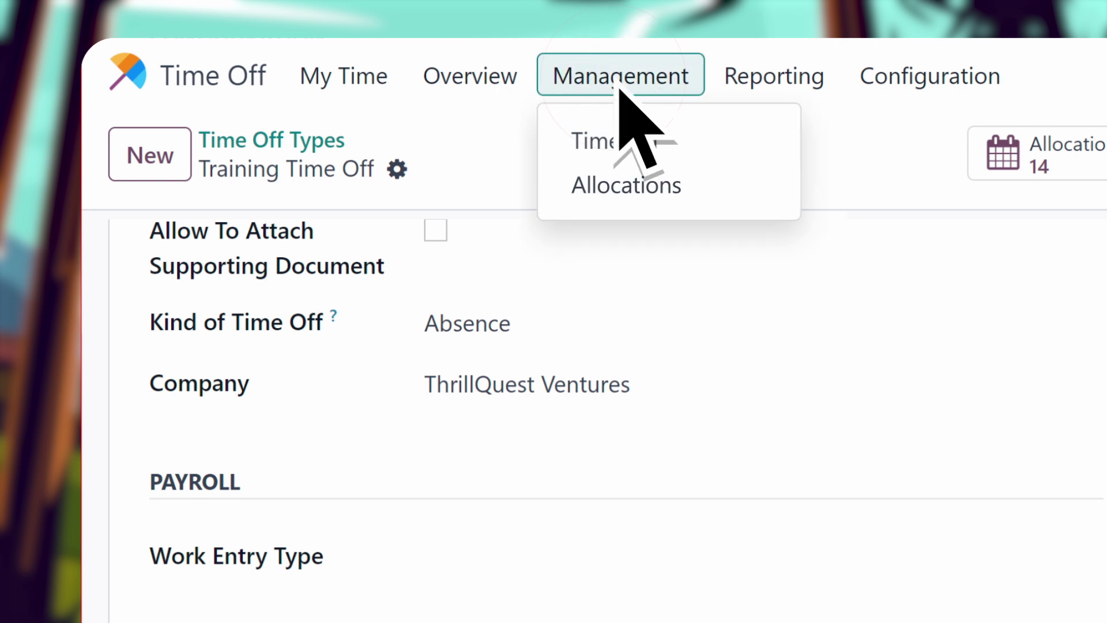
Step: Validate a 'Professional Development' Training Time Off allocation in By Company mode for ThrillQuest Ventures
click(704, 187)
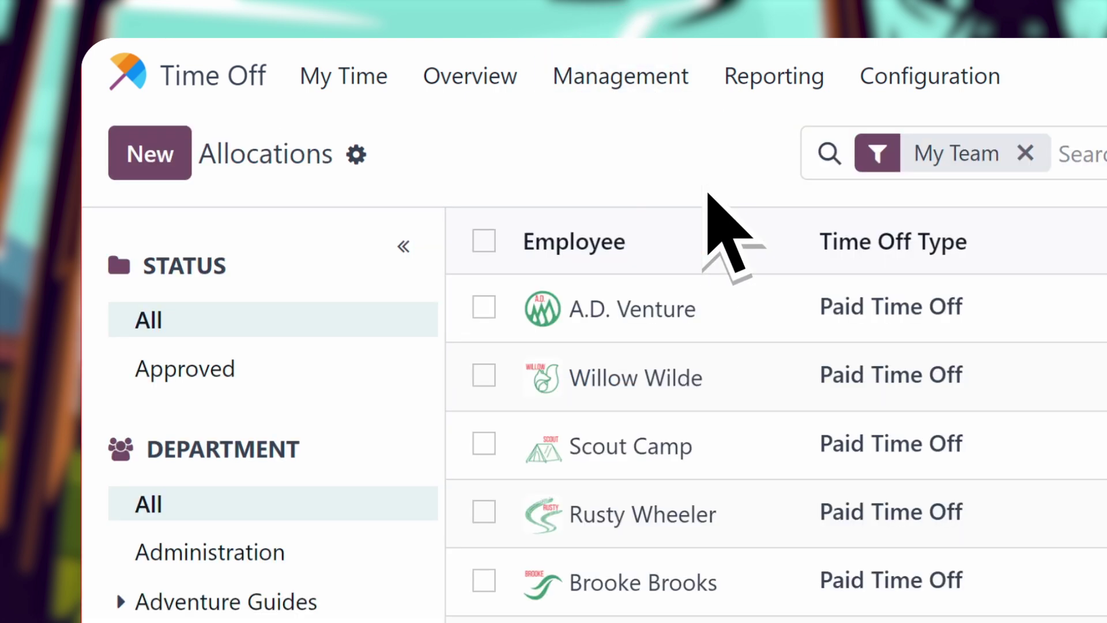
click(163, 166)
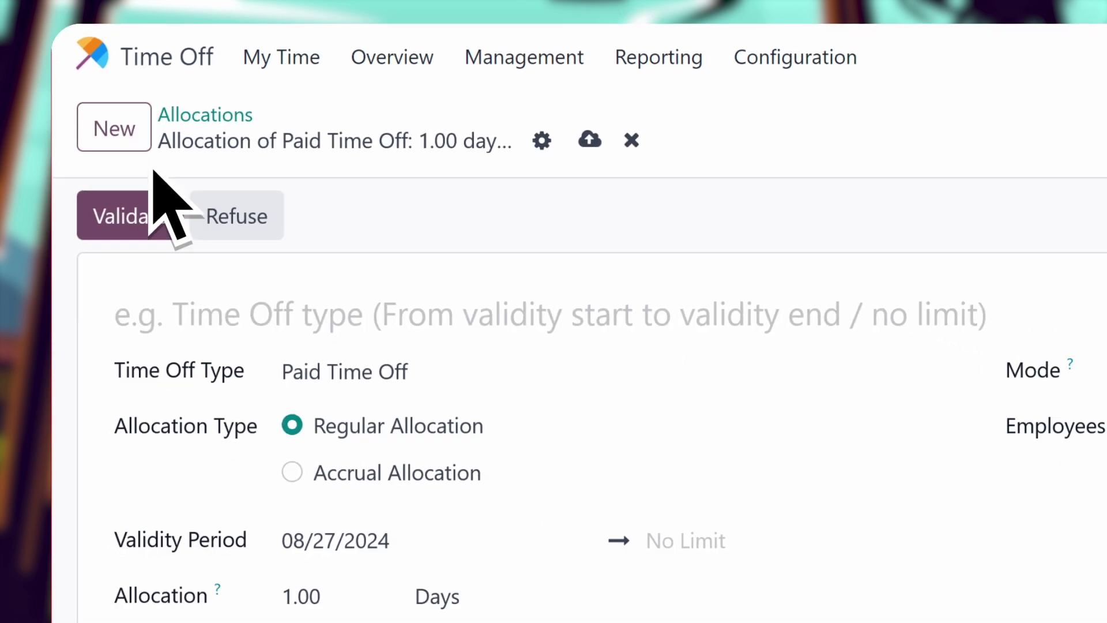
click(348, 366)
text(Professional Development)
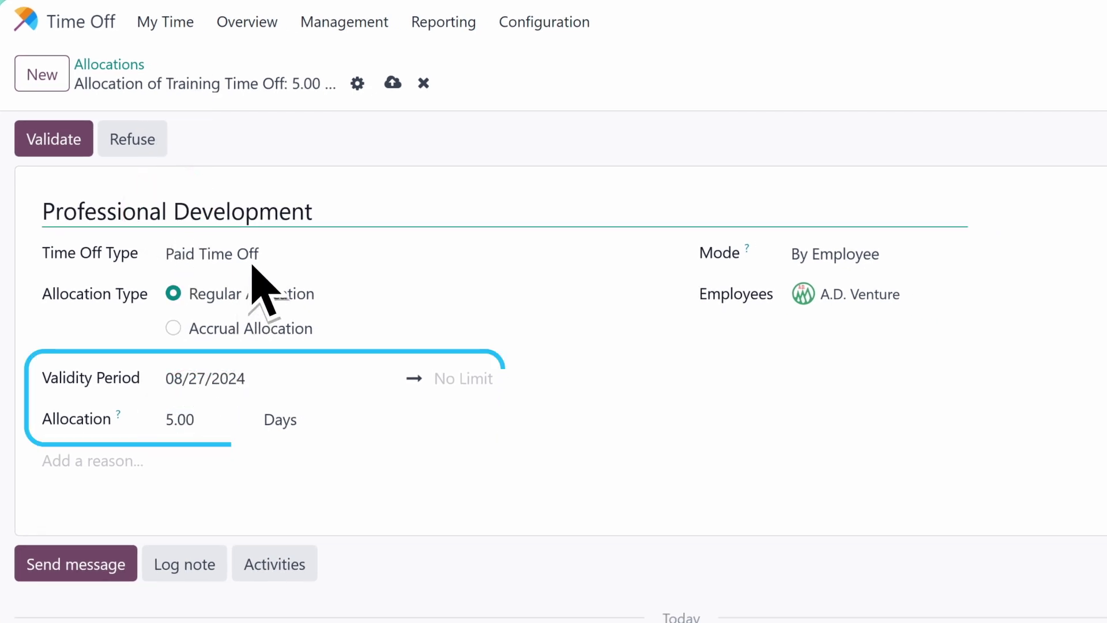
click(254, 254)
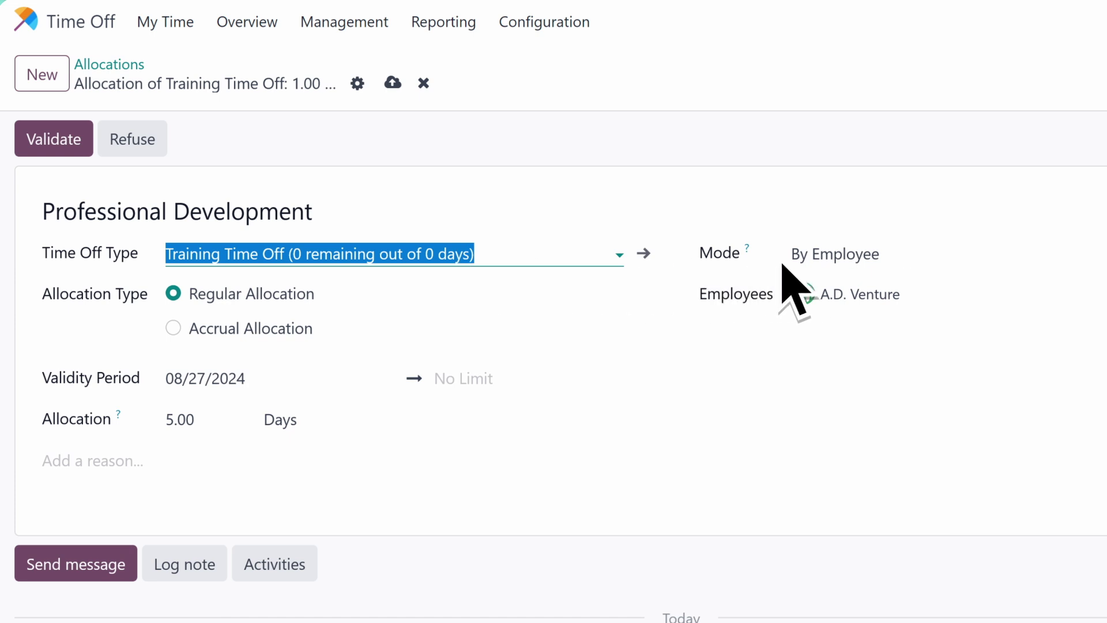
click(770, 257)
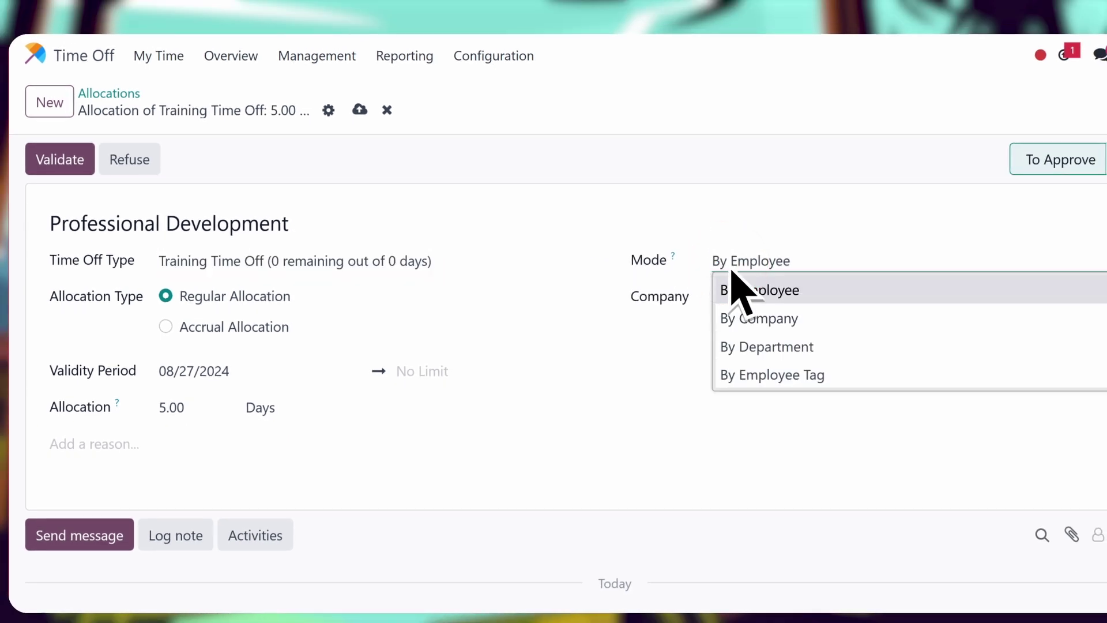
click(810, 318)
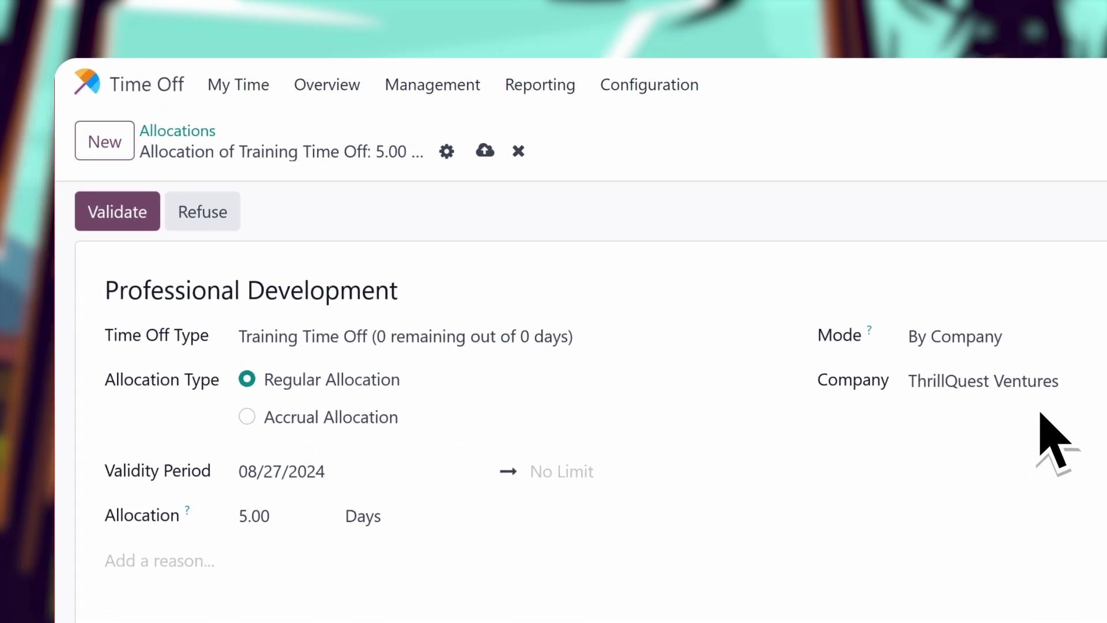
click(121, 218)
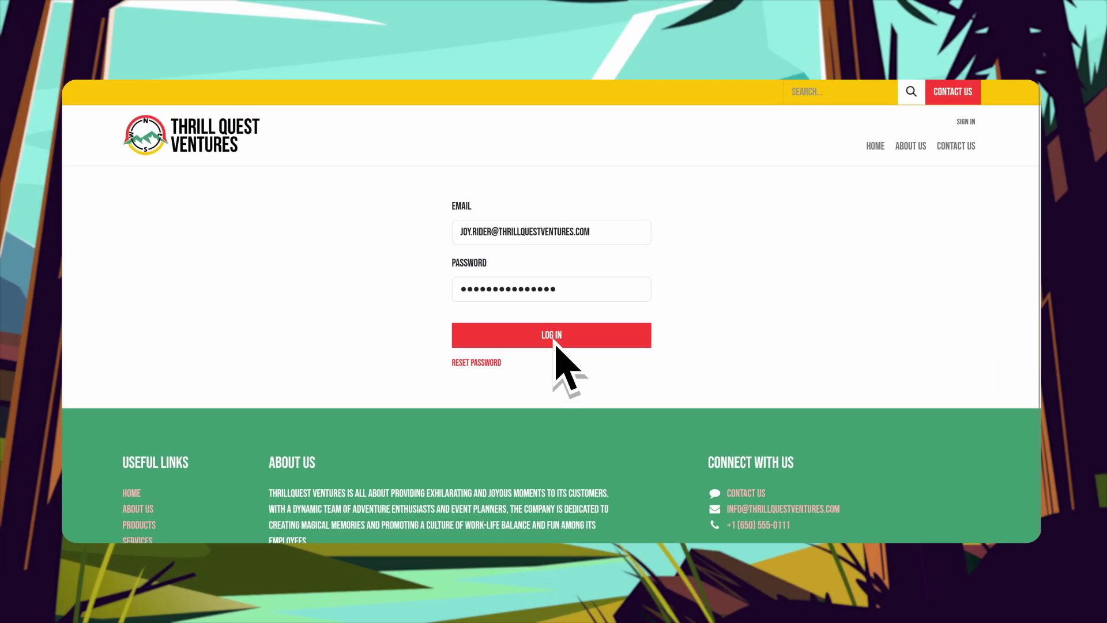
Step: Log in to the company workspace and go to your own employee profile
click(554, 340)
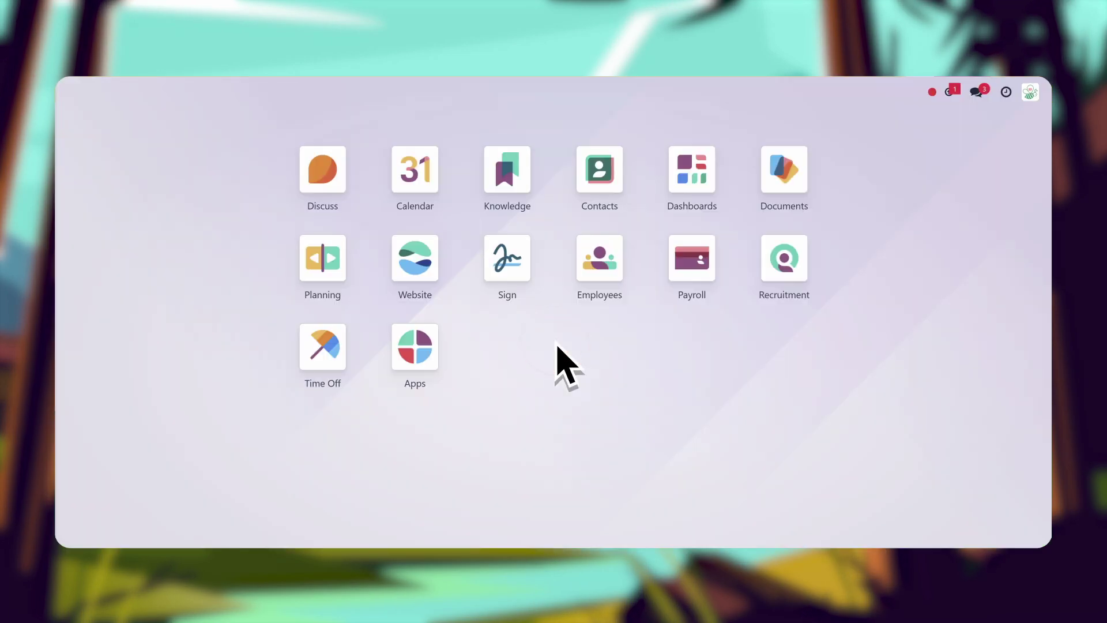
click(1030, 92)
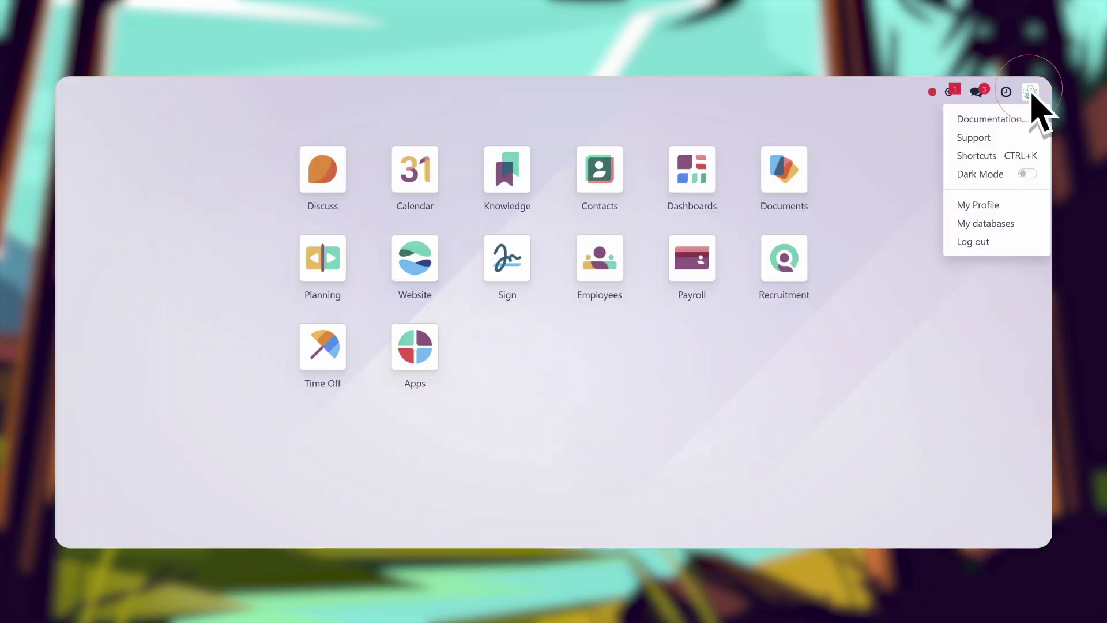
click(979, 207)
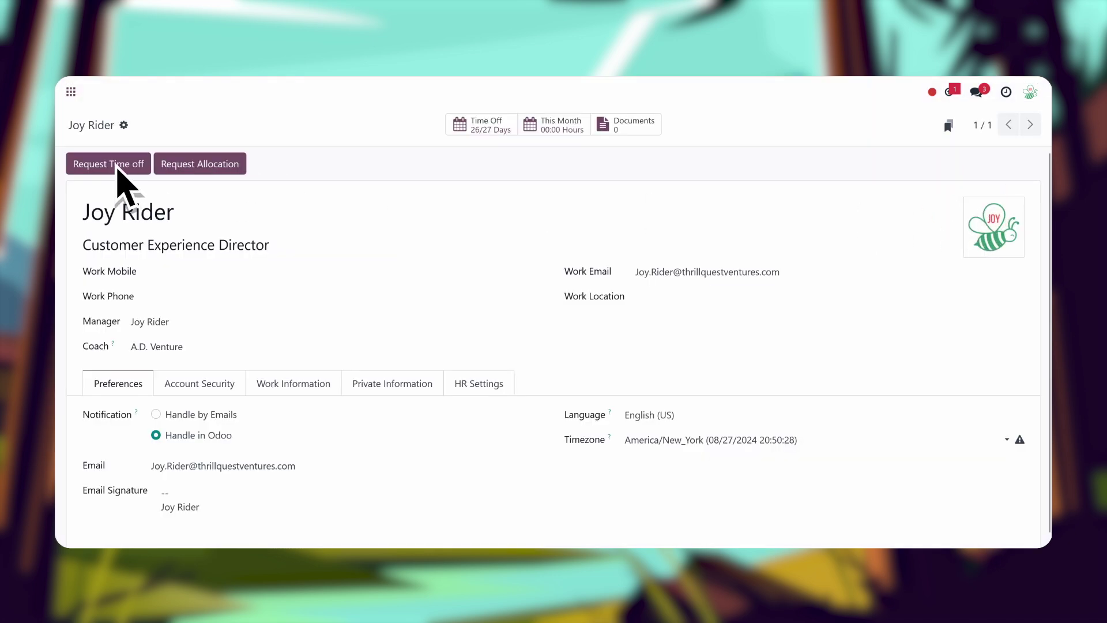
Step: Submit a Paid Time Off request for September 17–19, 2024
click(121, 167)
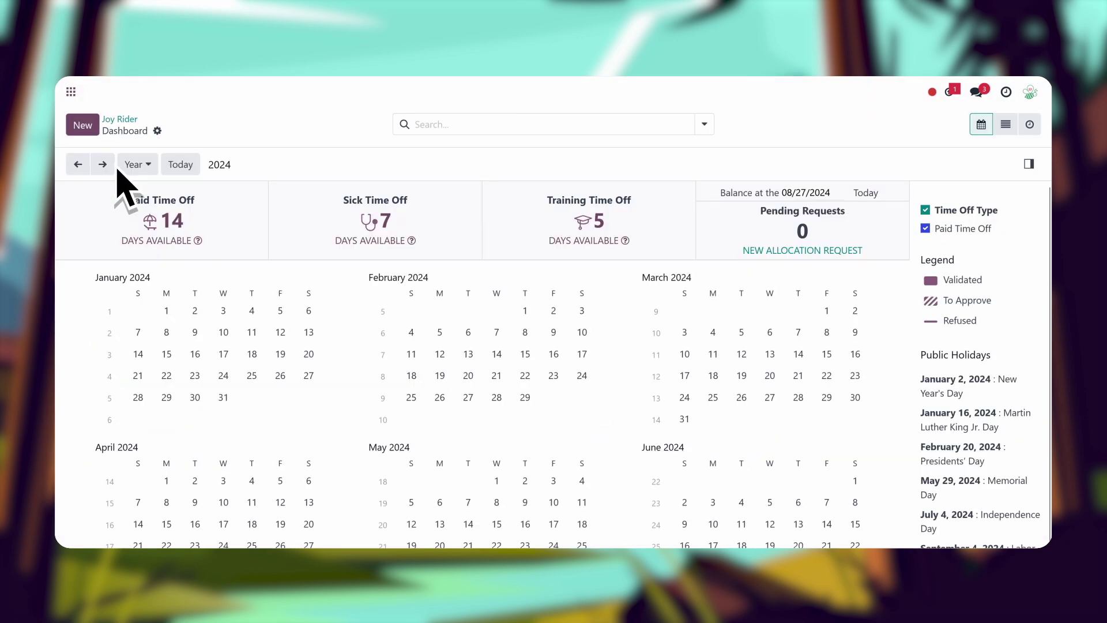
click(86, 130)
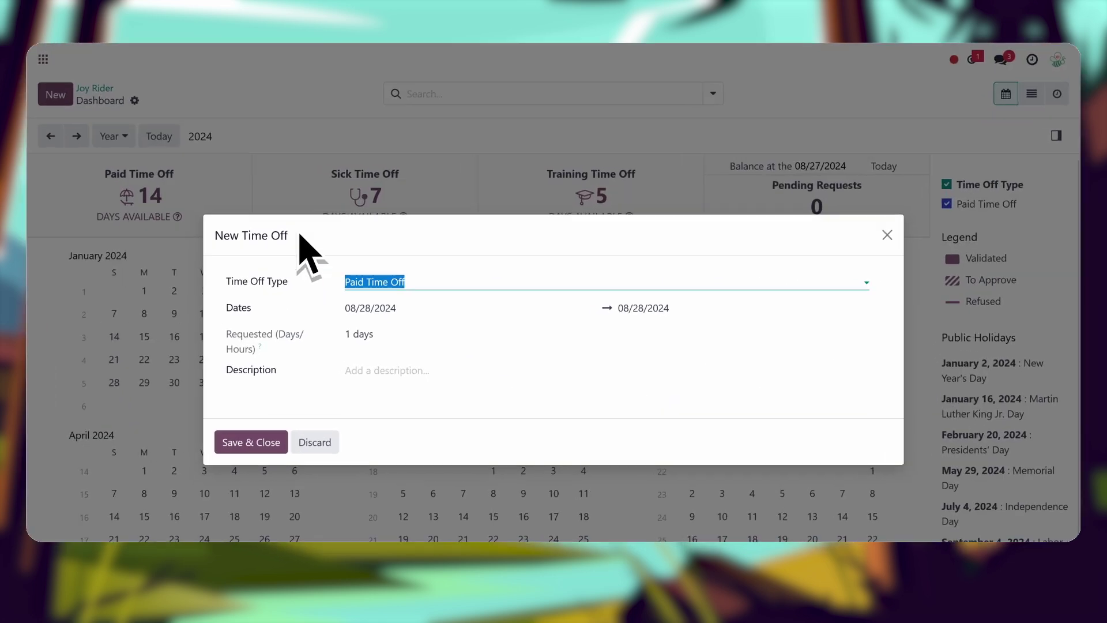
click(412, 310)
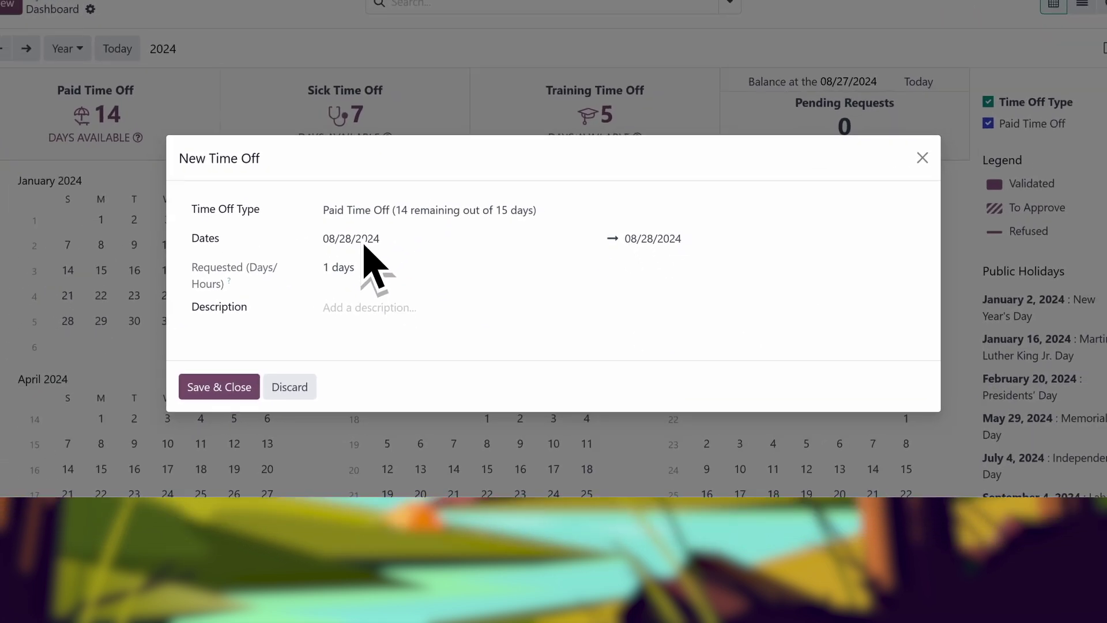
click(362, 251)
click(701, 400)
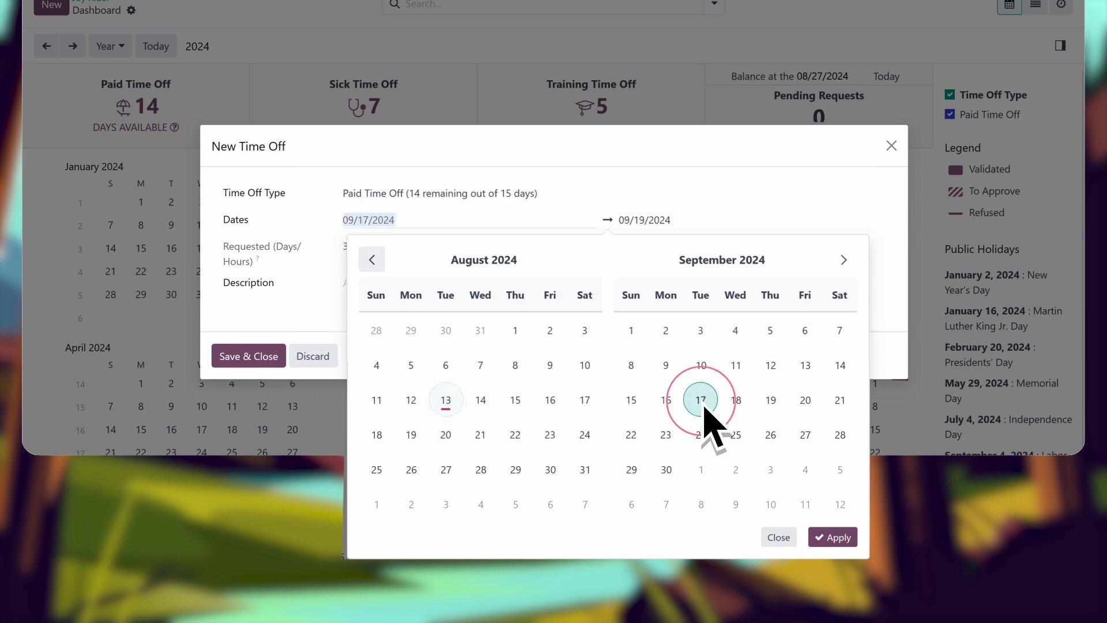
click(770, 399)
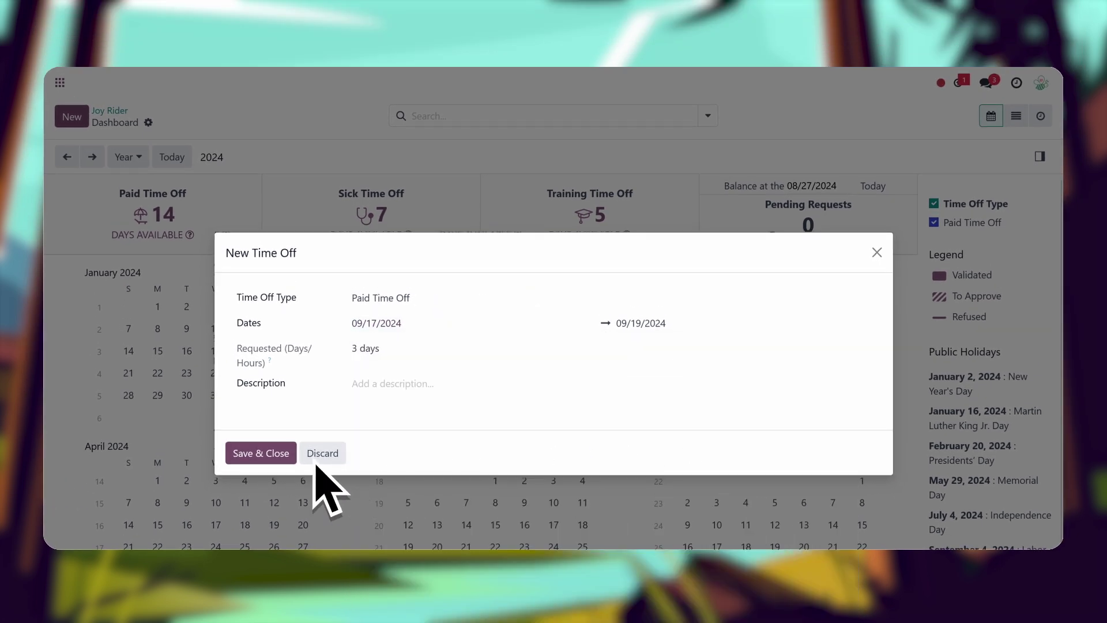
click(263, 454)
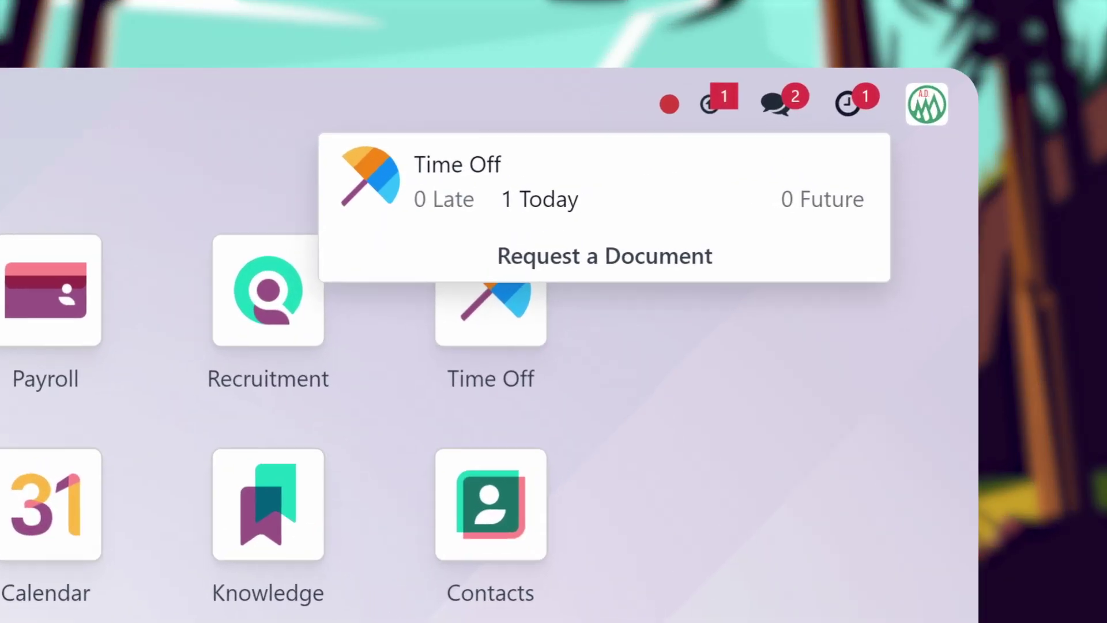
Step: Validate the Paid Time Off request awaiting Second Approval from today's Time Off activities
click(510, 215)
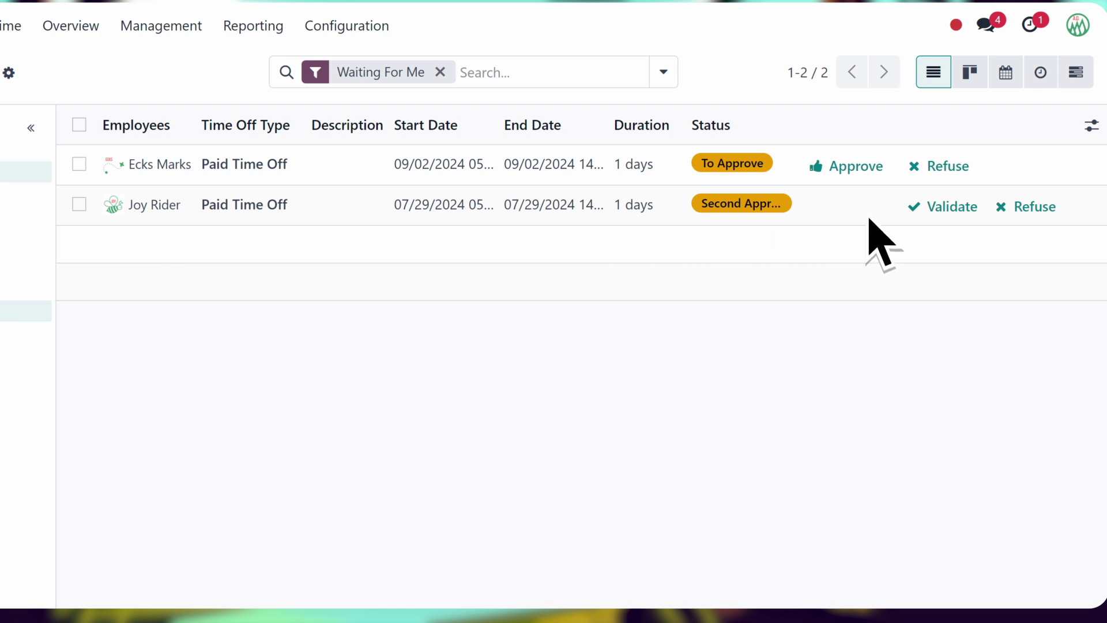
click(951, 209)
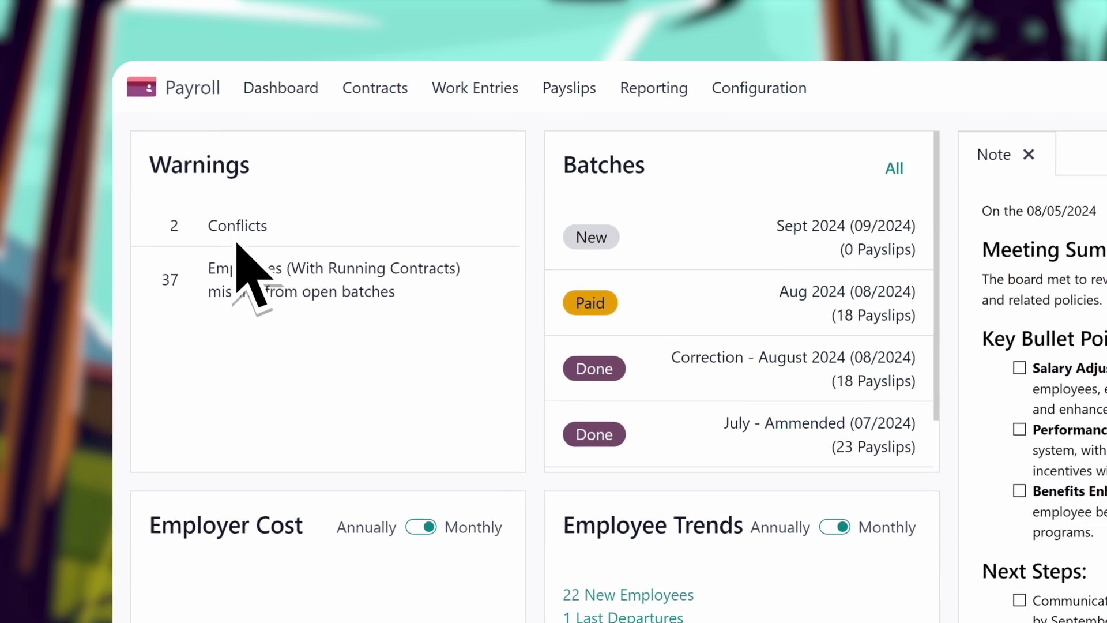
Step: Open the payroll Conflicts warning and the conflicting 09/02/2024 attendance work entry
click(143, 166)
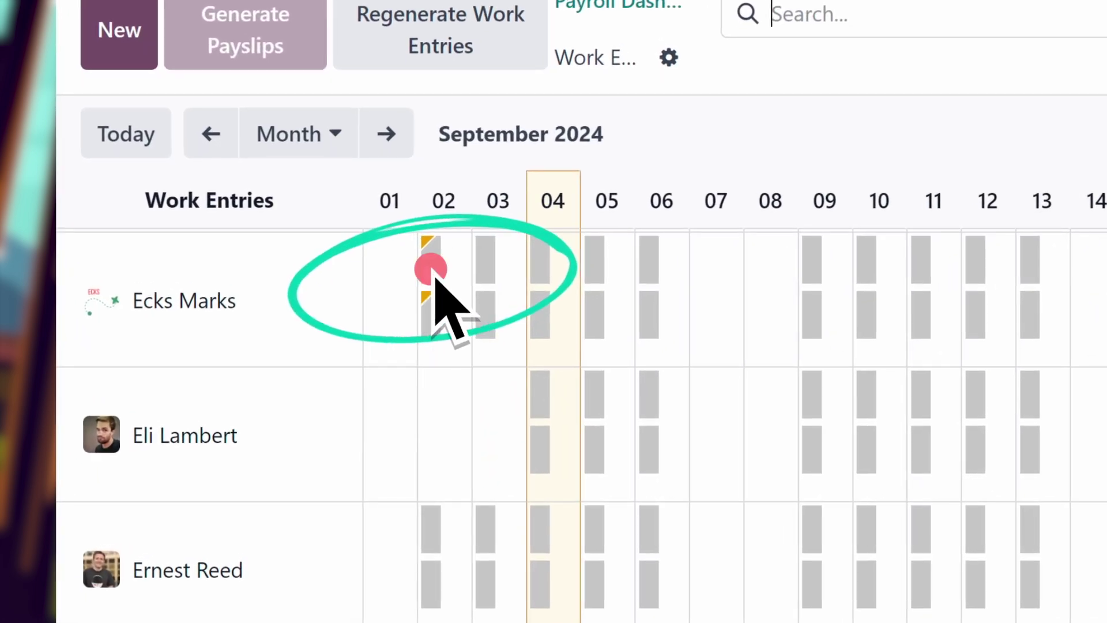
click(435, 275)
Step: Resolve the 09/02/2024 attendance conflict in favour of the time off and save the entry
click(508, 344)
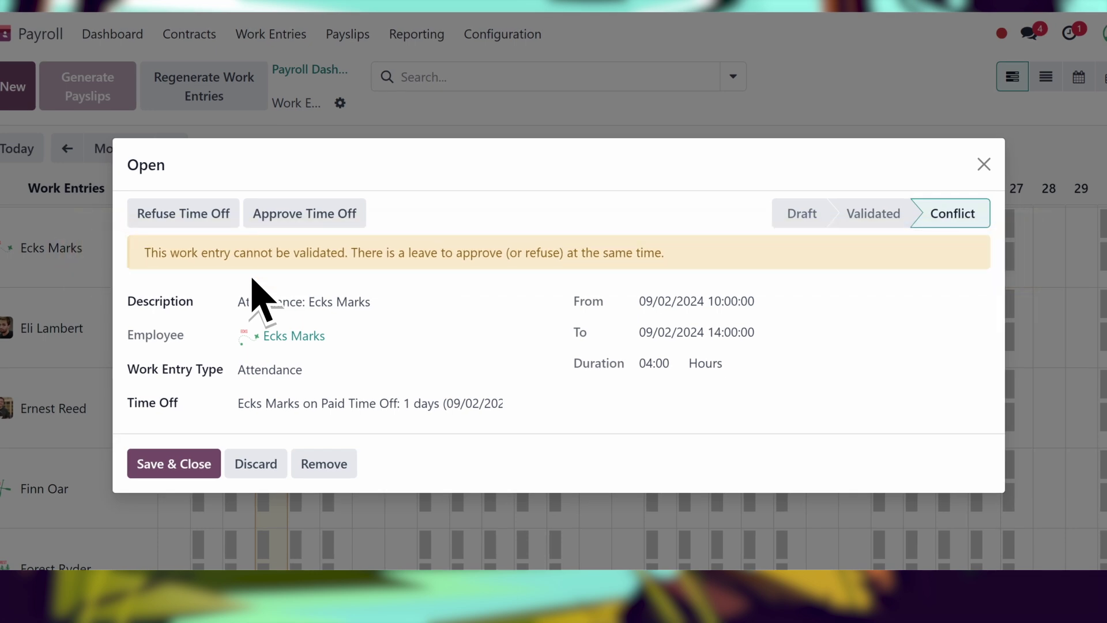
click(293, 215)
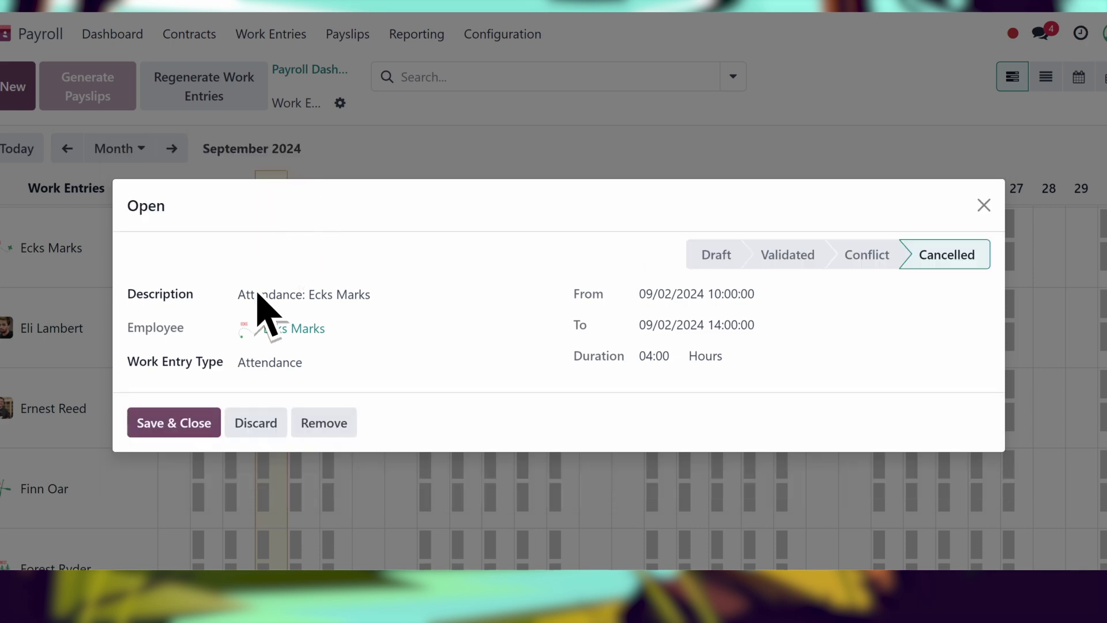
click(182, 425)
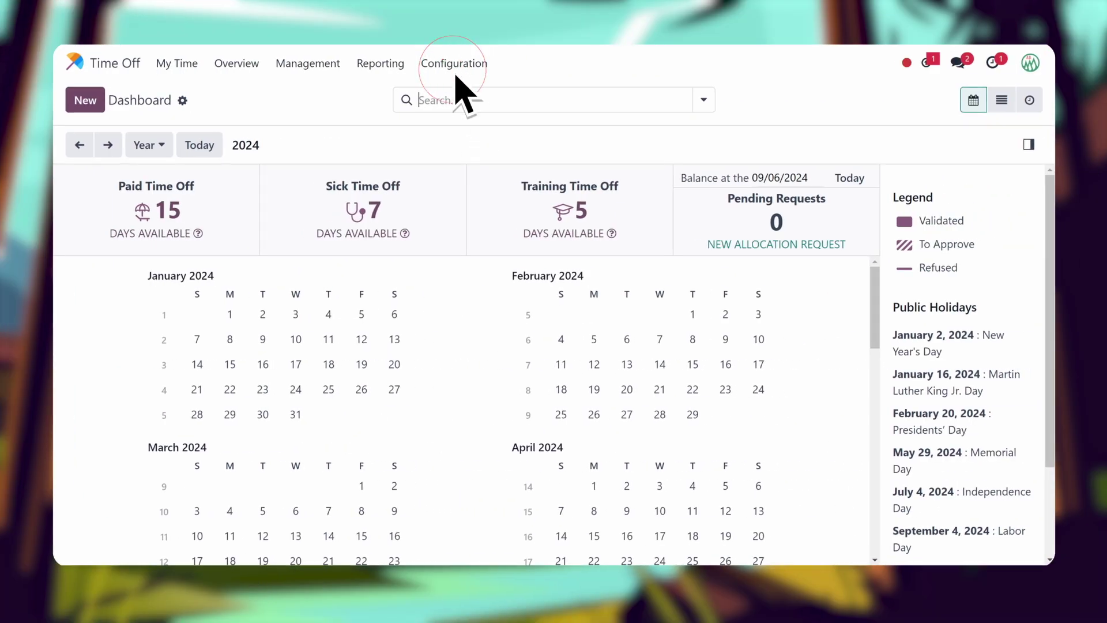
Step: Create and save the mandatory day 'All Company Retreat' for ThrillQuest Ventures, 09/17/2024 to 09/20/2024
click(454, 64)
click(492, 157)
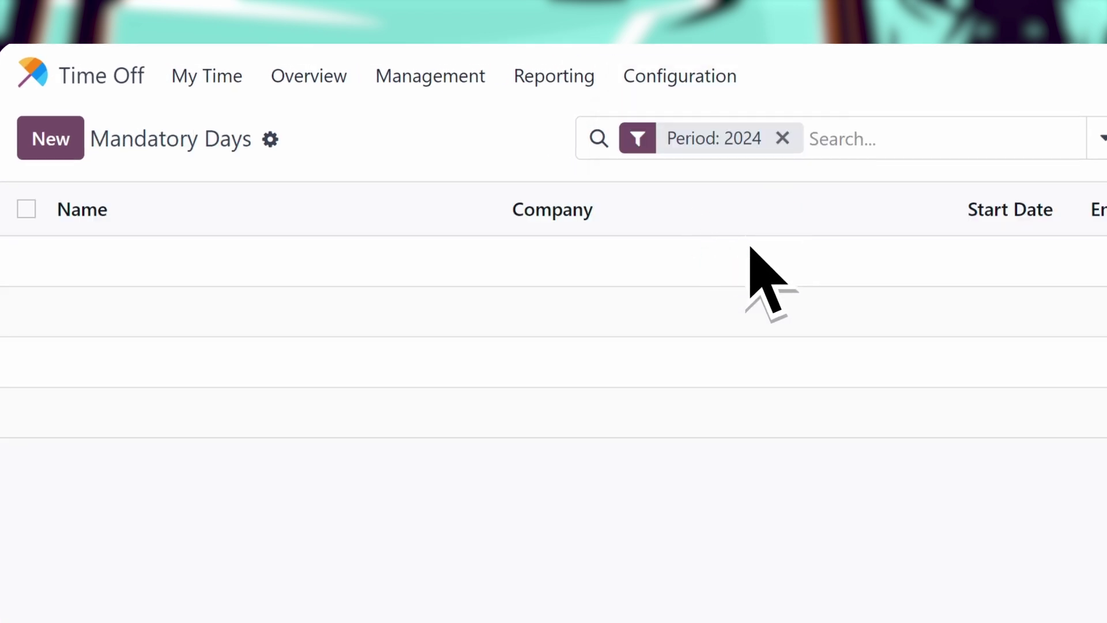
click(51, 151)
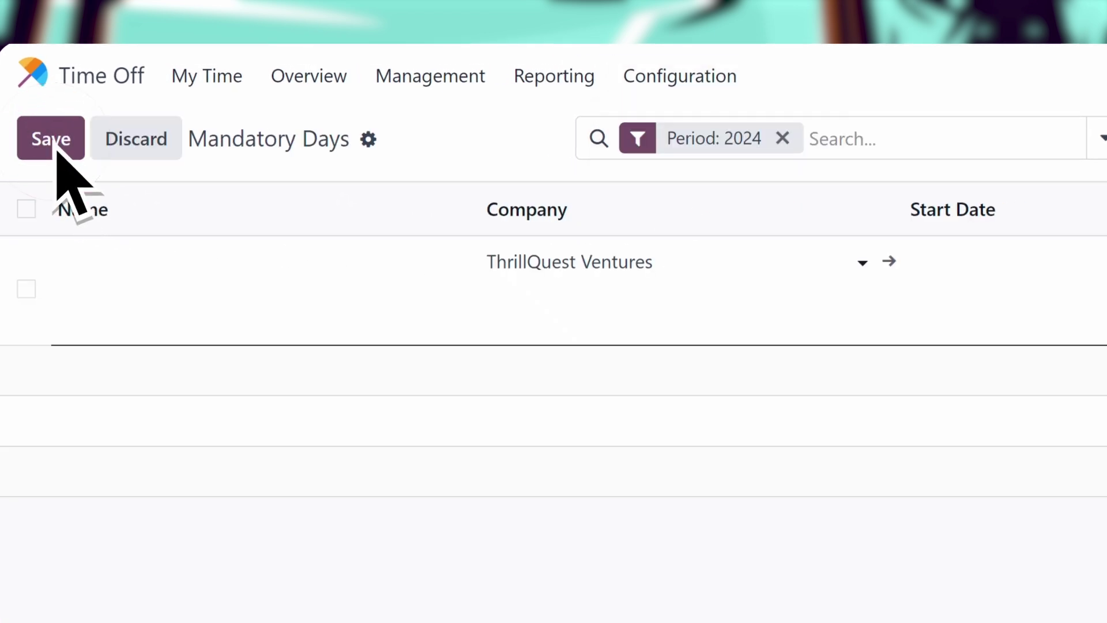
text(All Company Retreat)
triple_click(126, 262)
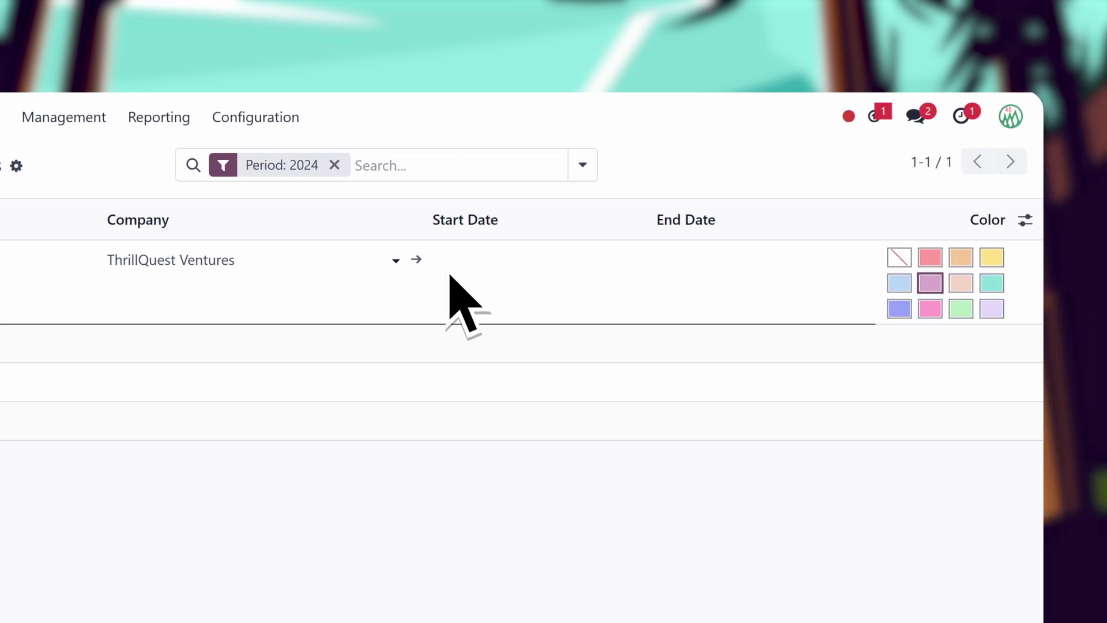
click(795, 262)
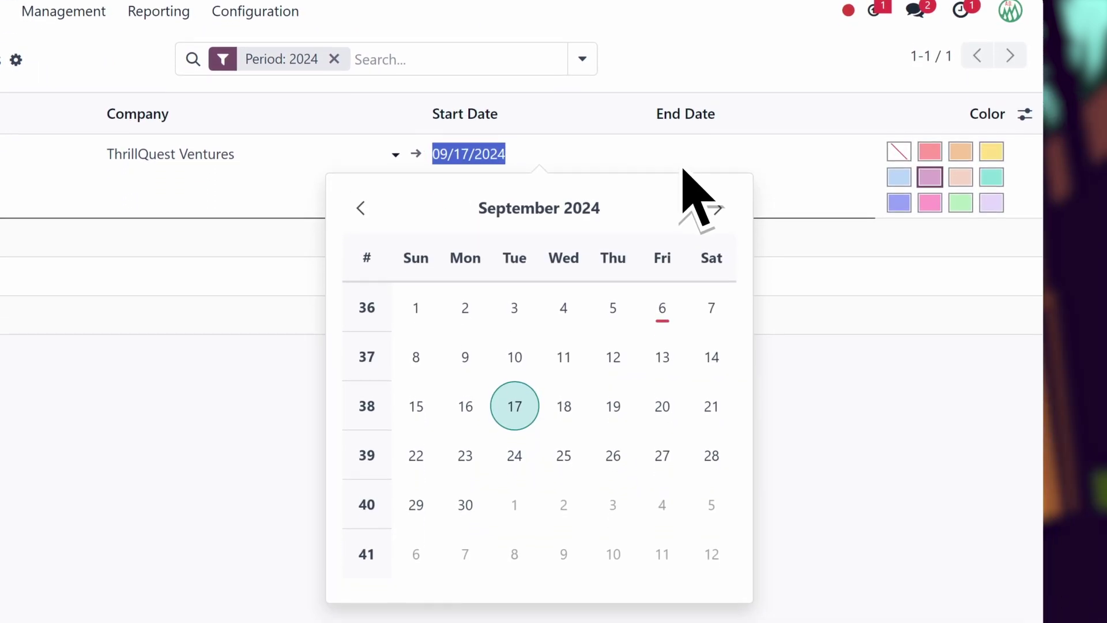
click(693, 196)
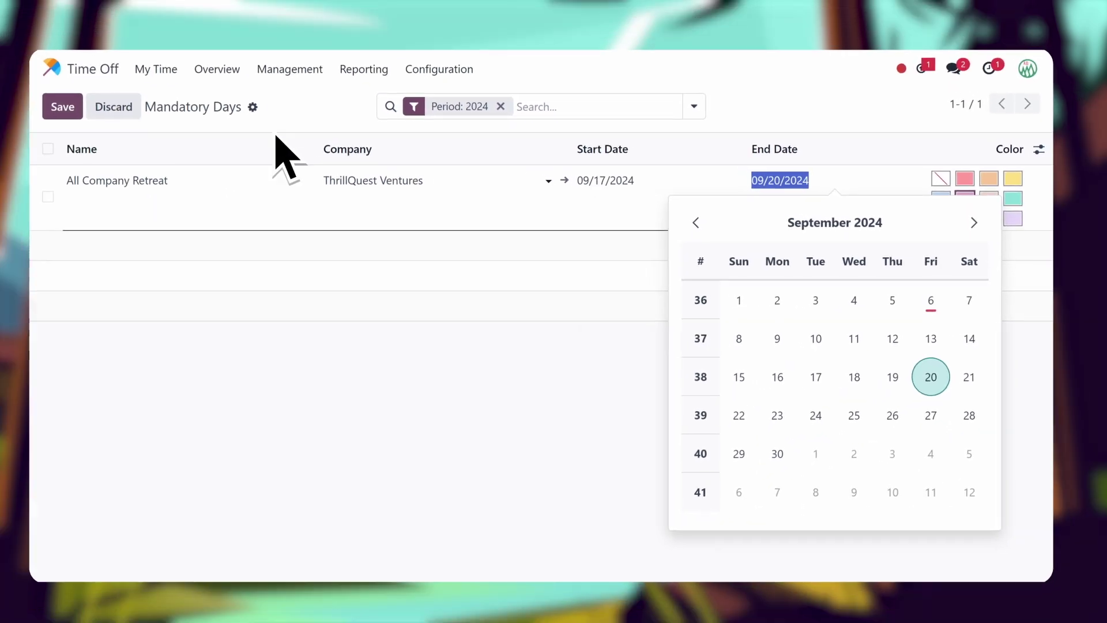
click(89, 112)
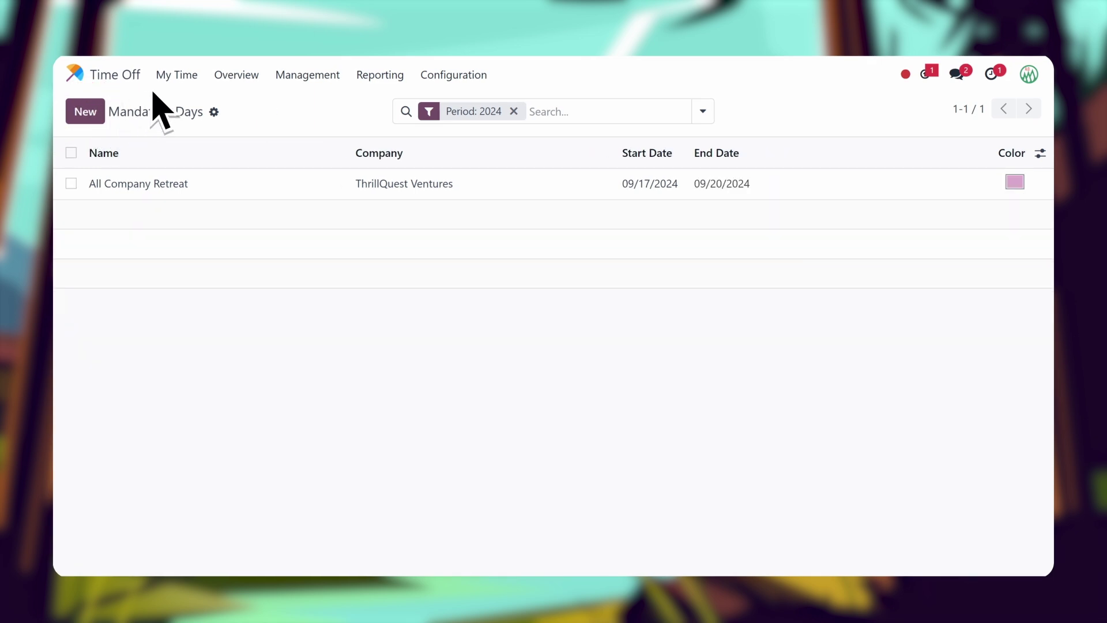
click(177, 75)
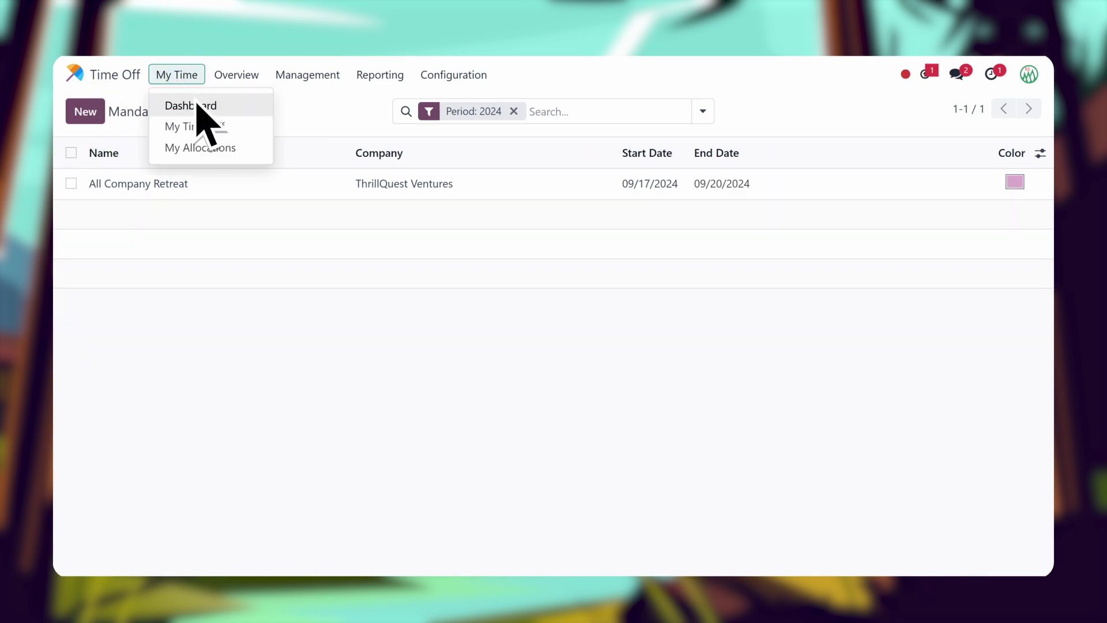
Step: Return to the Time Off dashboard listing the September 17–20 All Company Retreat
click(200, 105)
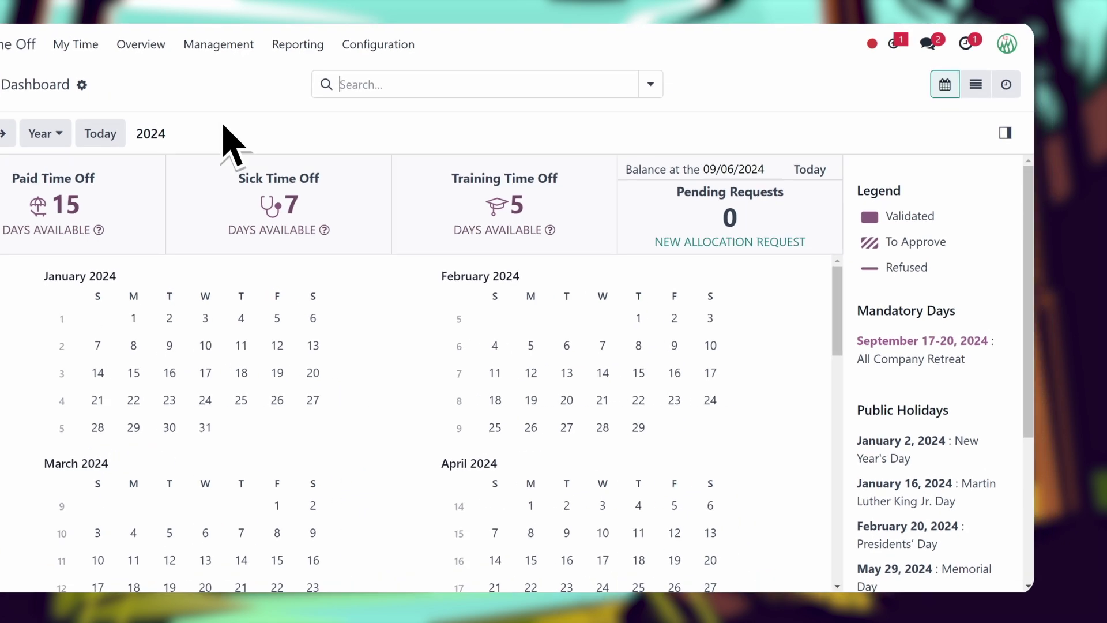